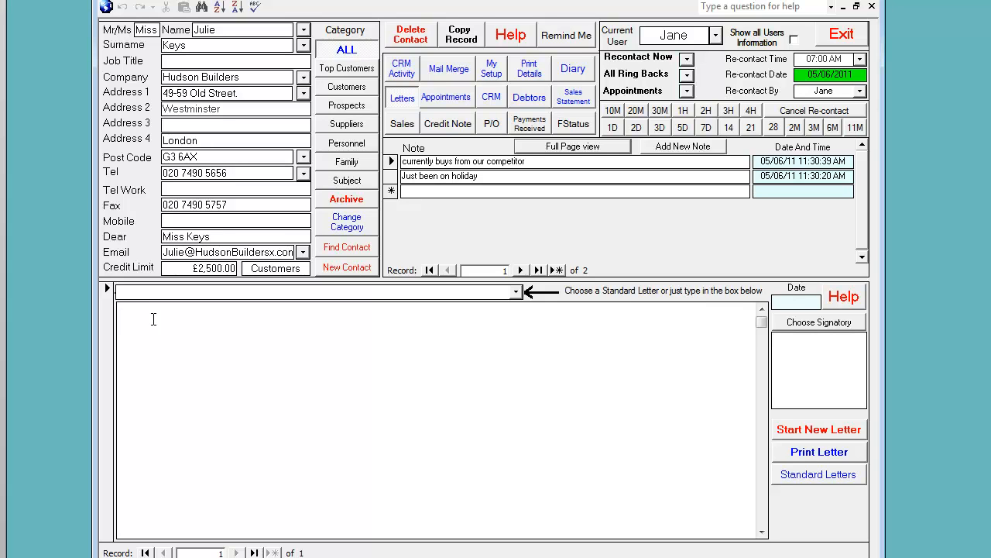
Write "Thank you for your payment" as the contact's letter, then check its print preview from letterhead to signature
text(Thank you for your payment)
click(807, 460)
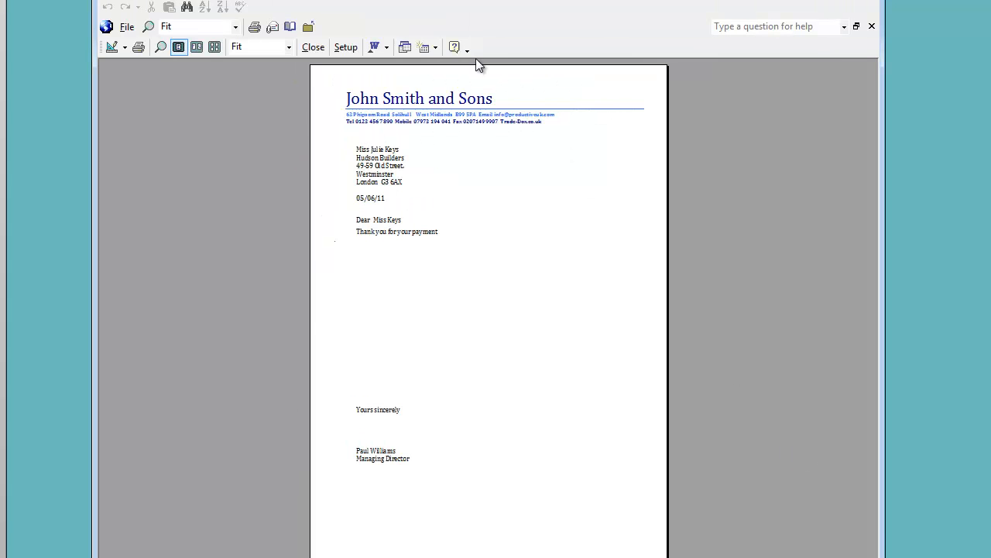
click(454, 89)
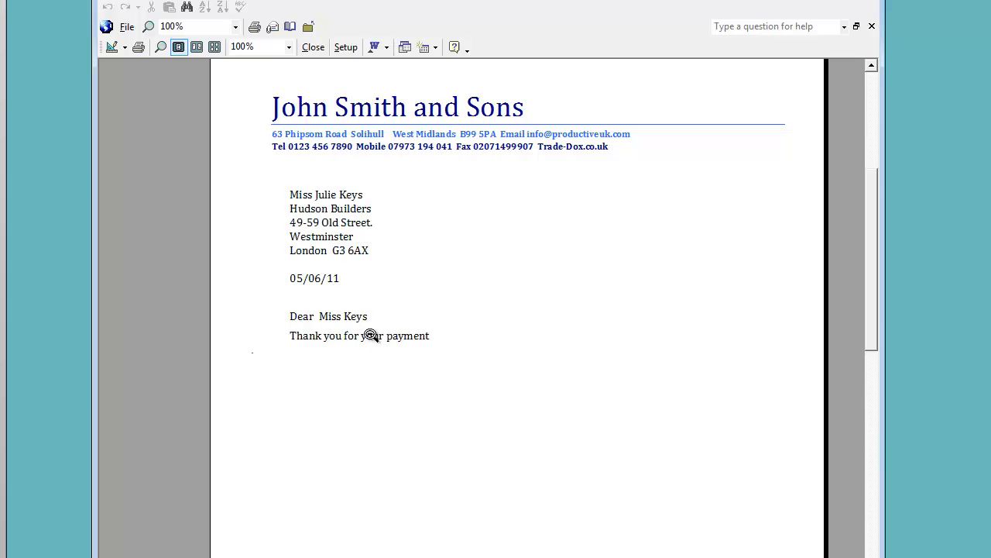
scroll(384, 340, down, 2)
scroll(386, 340, down, 7)
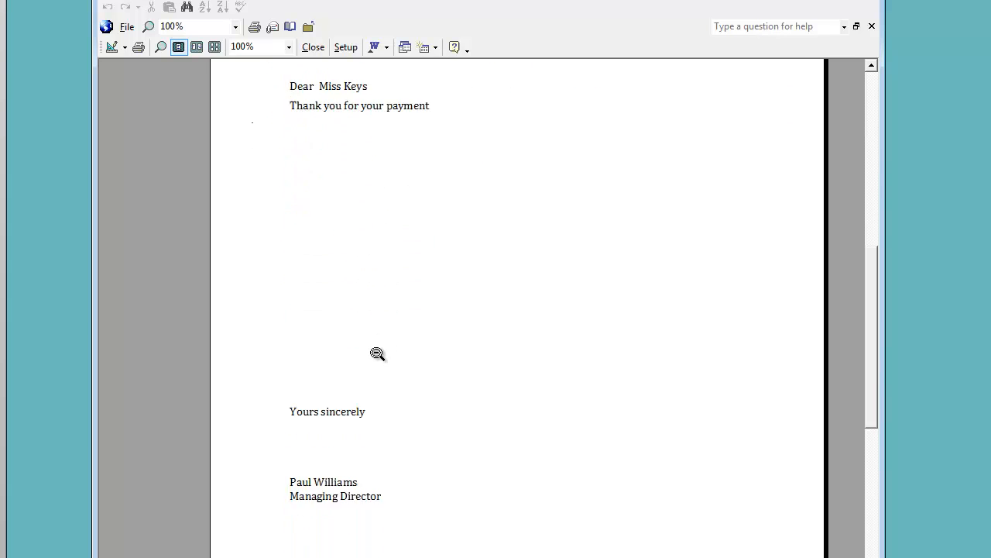
scroll(354, 409, down, 3)
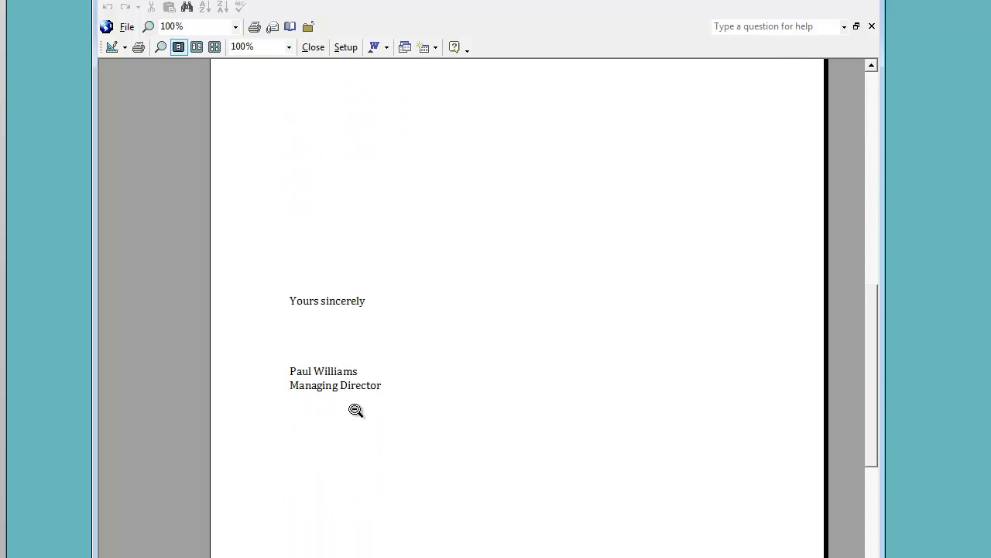
scroll(360, 401, up, 12)
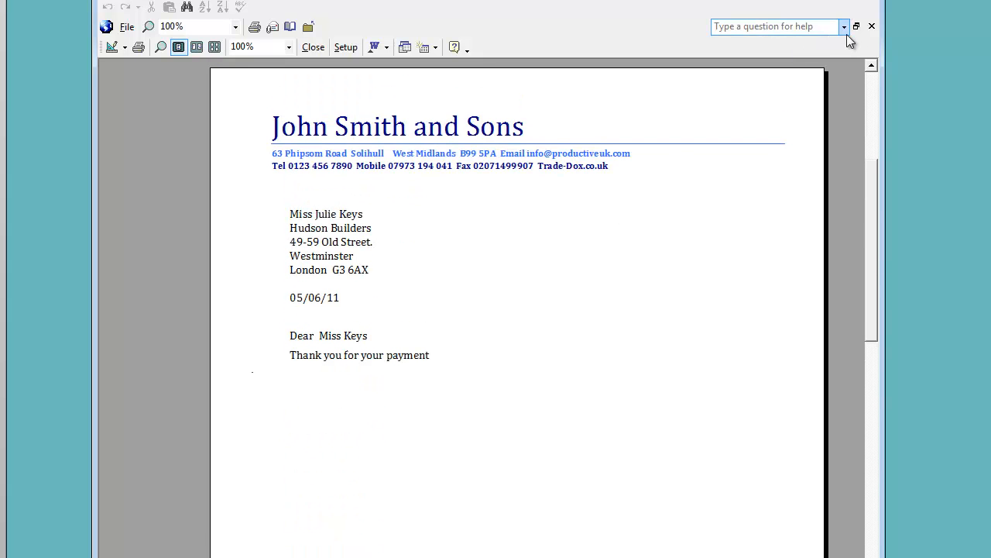
click(869, 26)
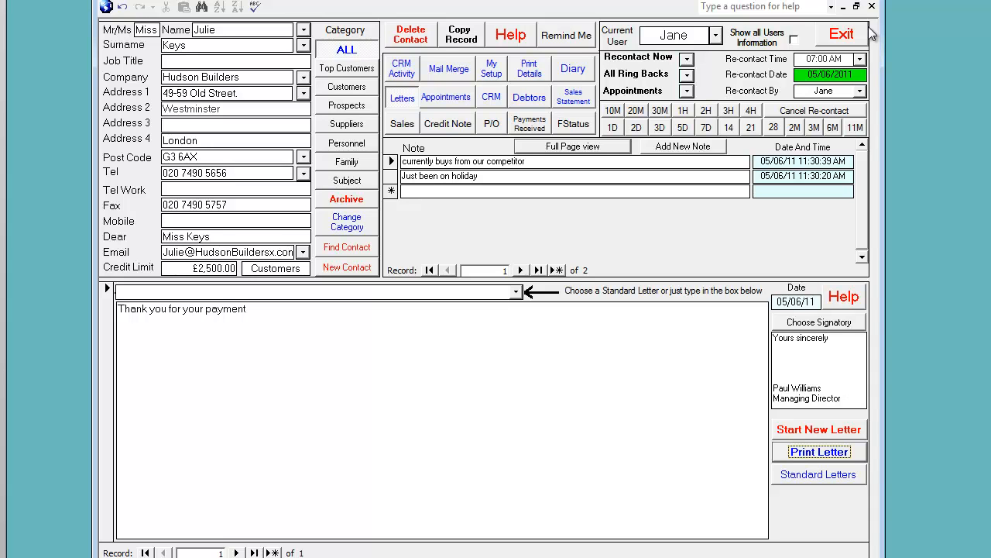
Turn on the use of pre-printed letterheads for letters in My Setup and check the letter's print preview
click(493, 69)
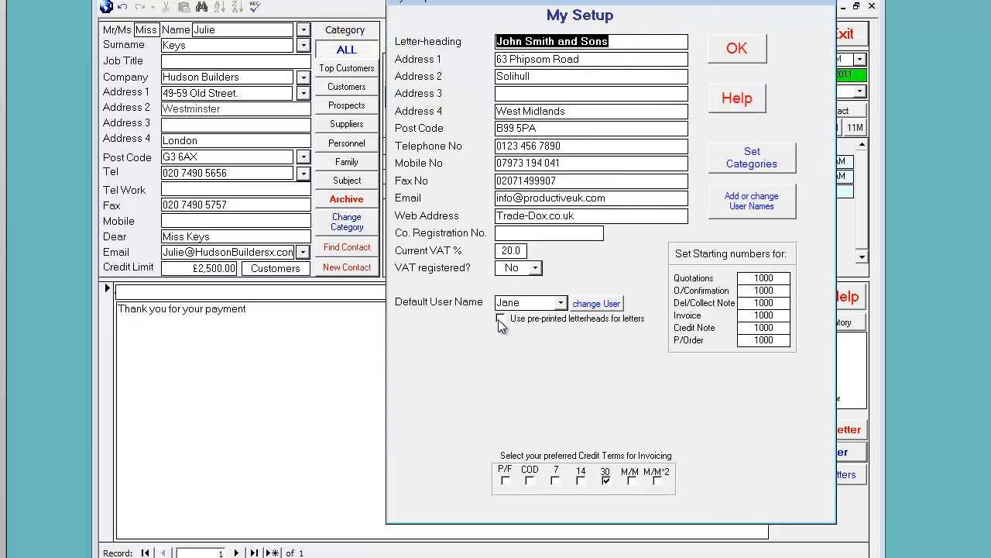
click(499, 319)
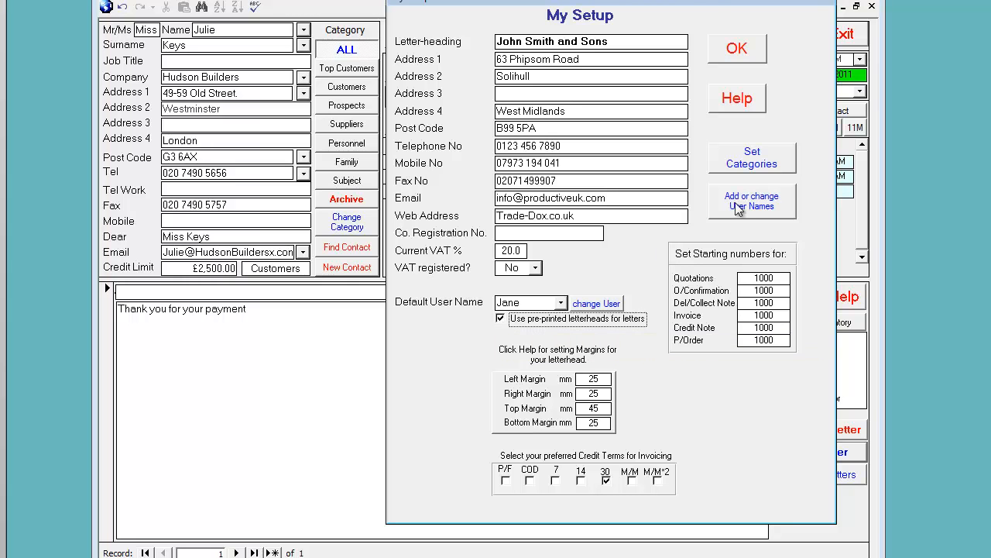
click(728, 40)
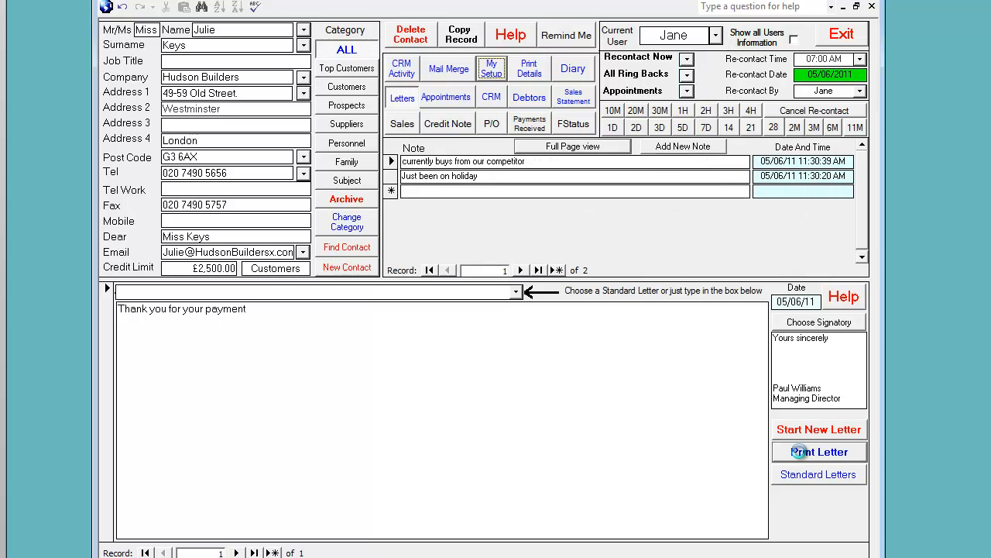
click(799, 452)
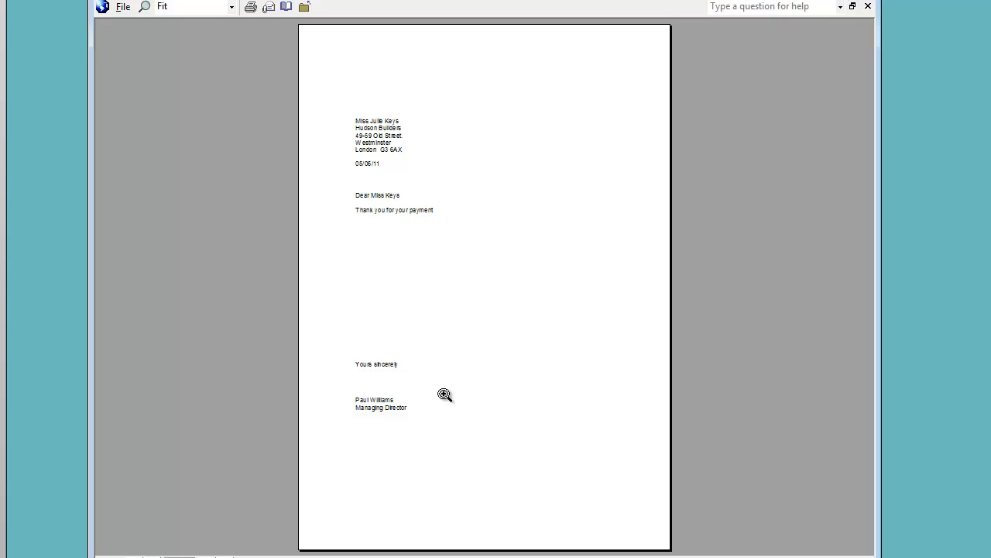
click(868, 6)
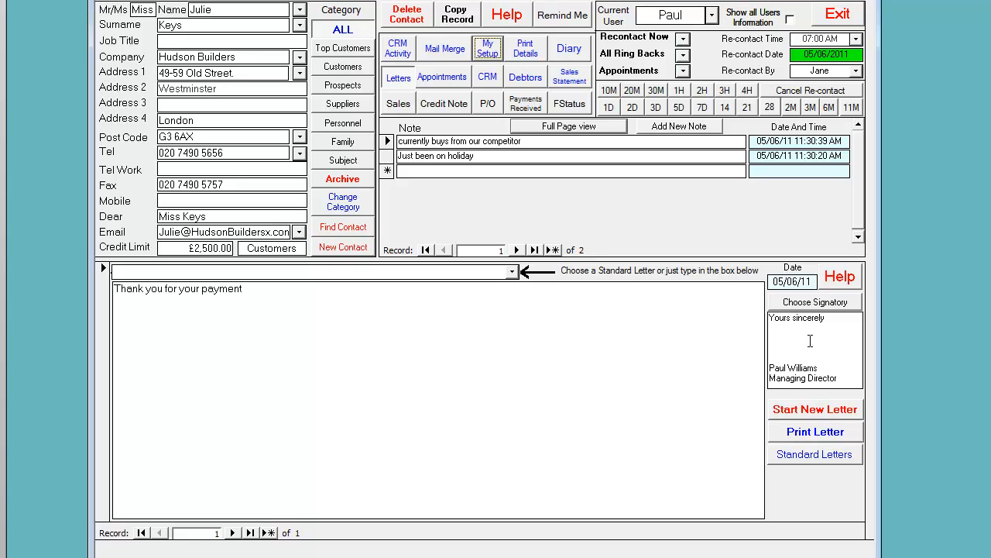
Assign the company secretary's "Your Faithfully" signatory to the letter and view the calendar for the letter date
click(813, 304)
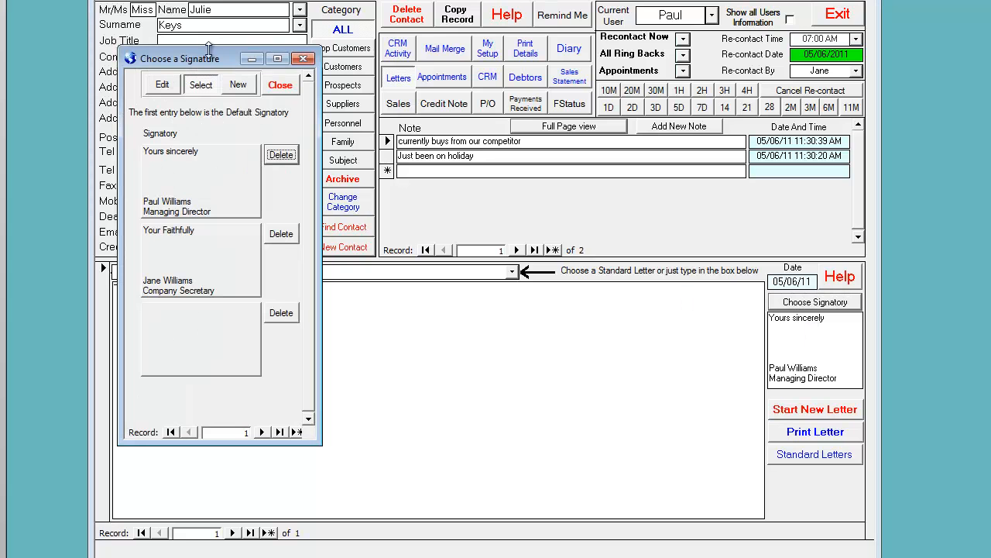
drag(210, 58, 528, 62)
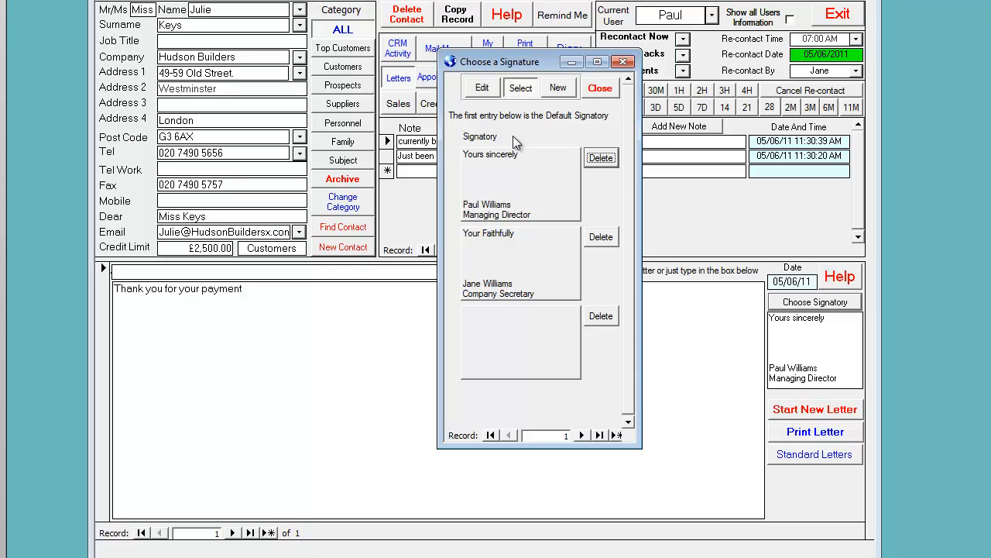
click(561, 89)
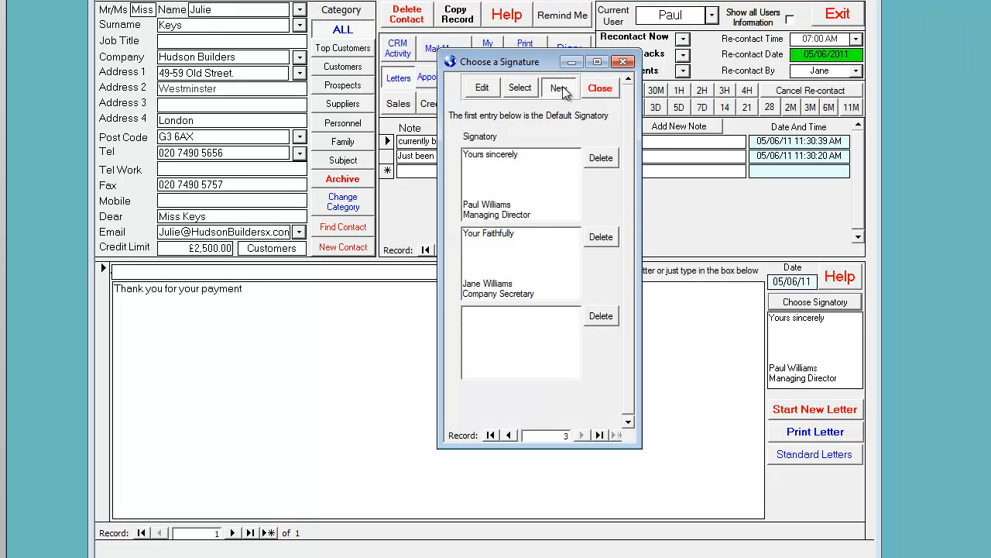
click(482, 90)
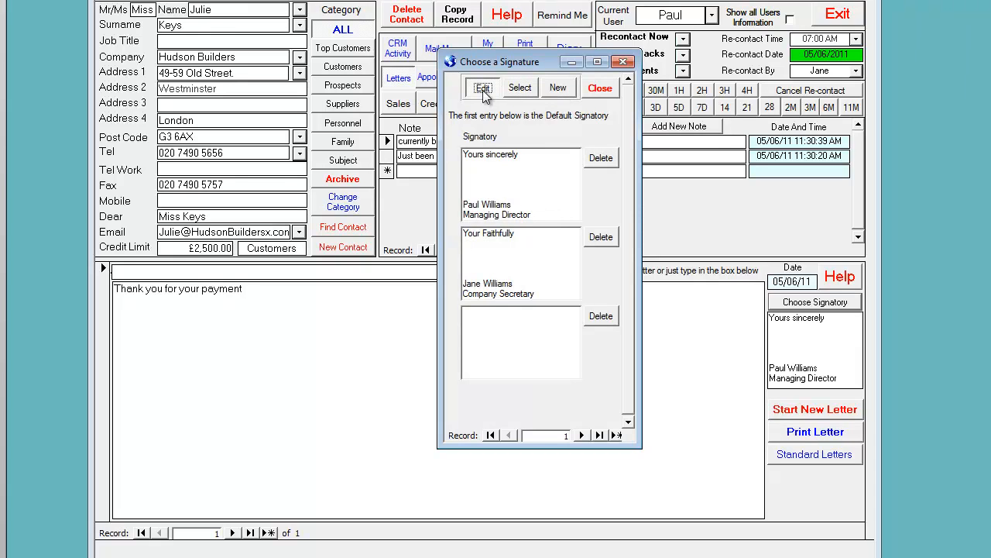
click(498, 168)
drag(476, 163, 467, 155)
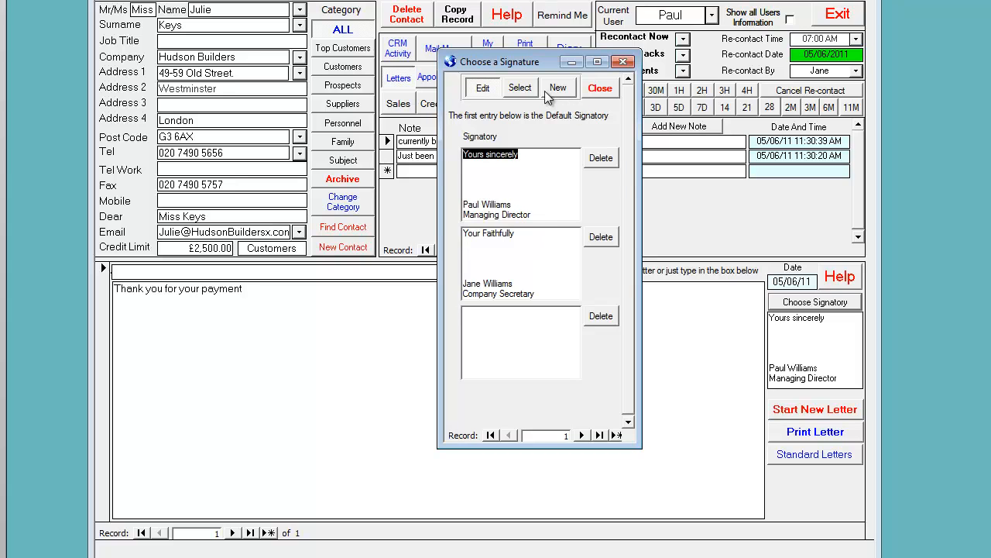
click(522, 90)
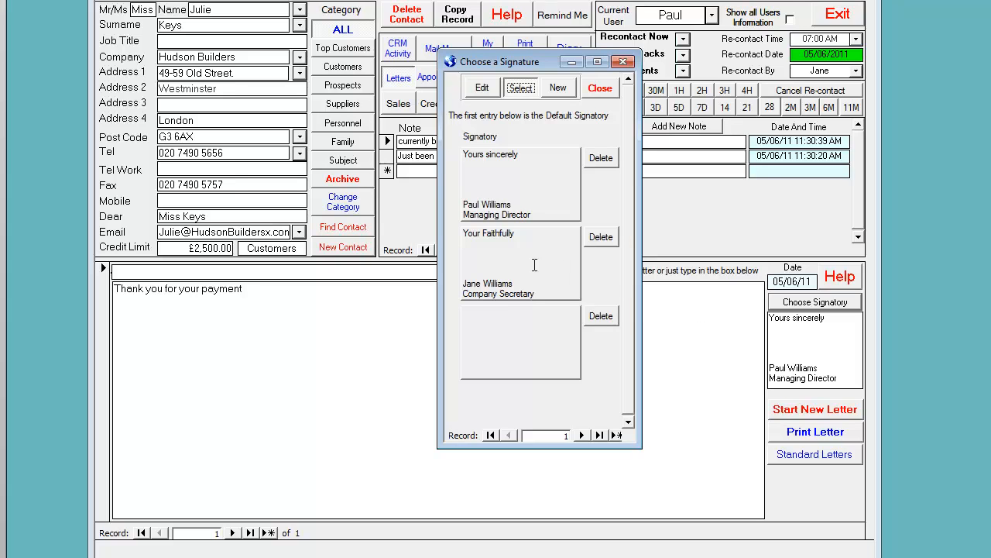
double_click(521, 266)
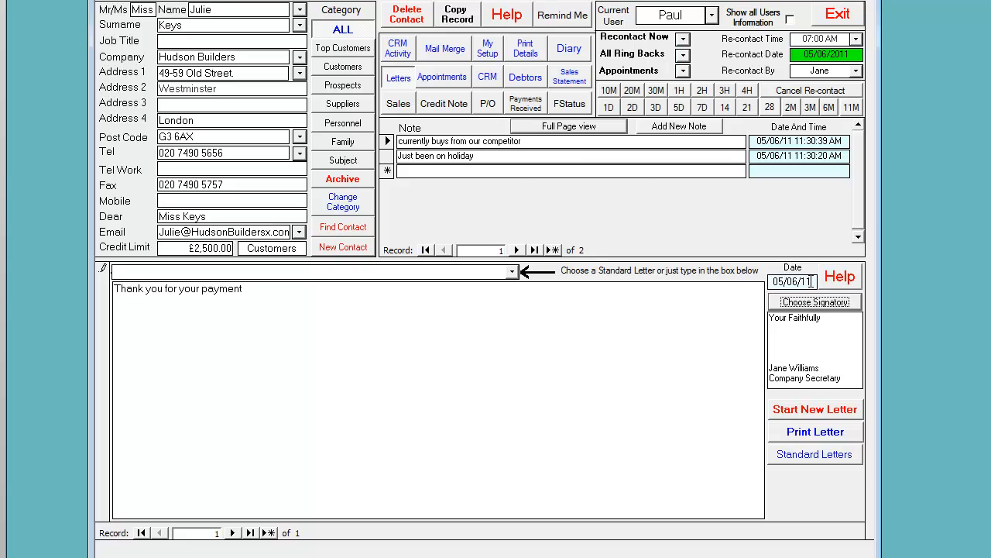
double_click(811, 281)
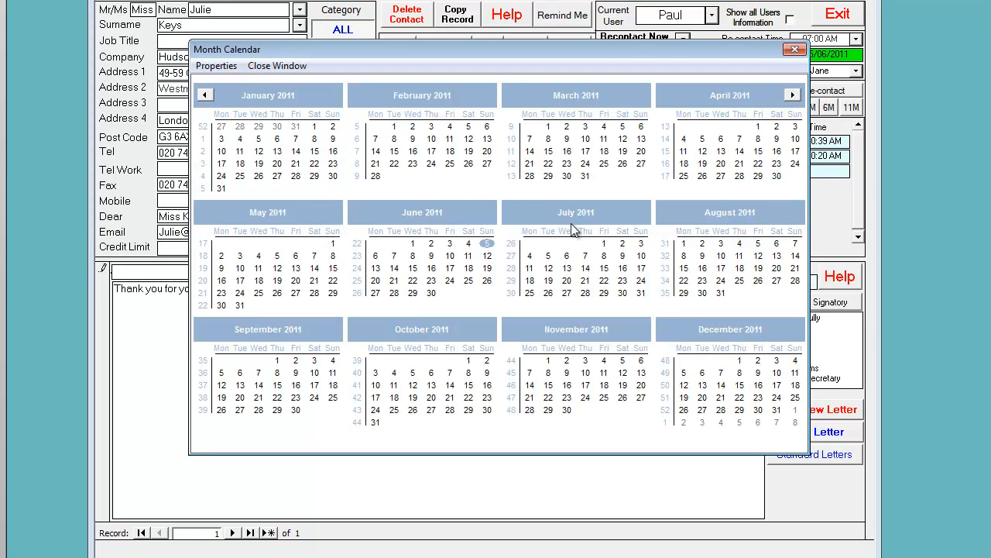
click(794, 50)
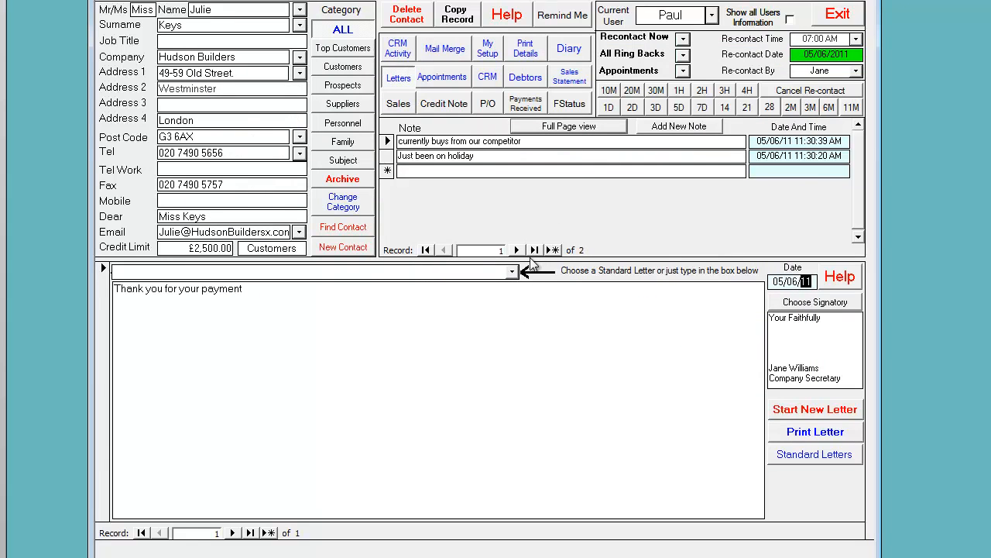
Create a new letter from the "1st Reminder" standard letter without overwriting the existing one, and check its print preview
click(512, 272)
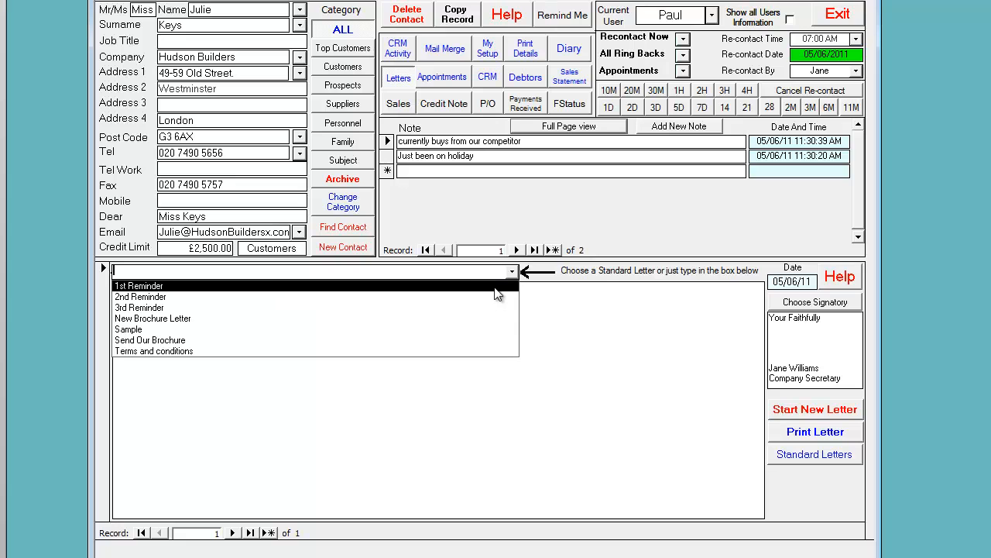
click(497, 288)
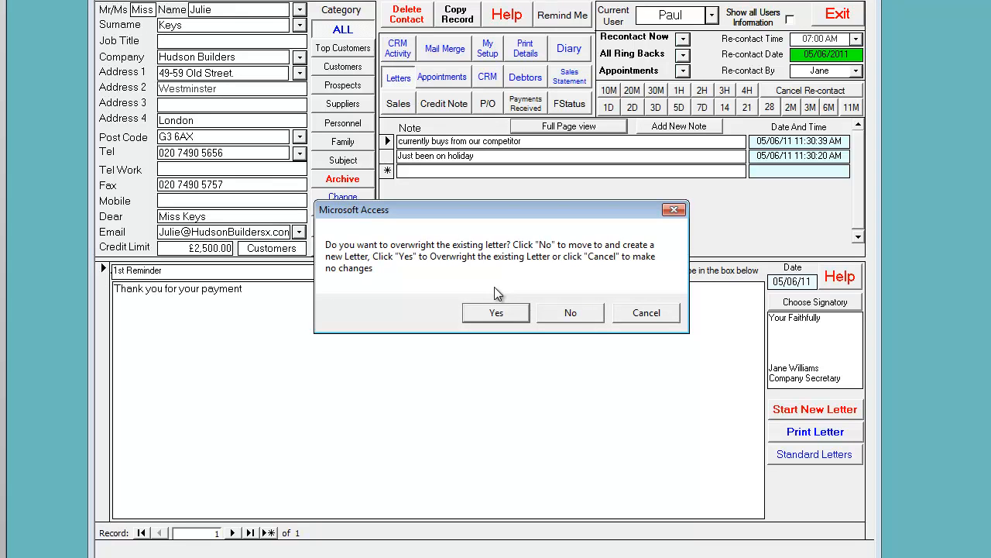
click(566, 315)
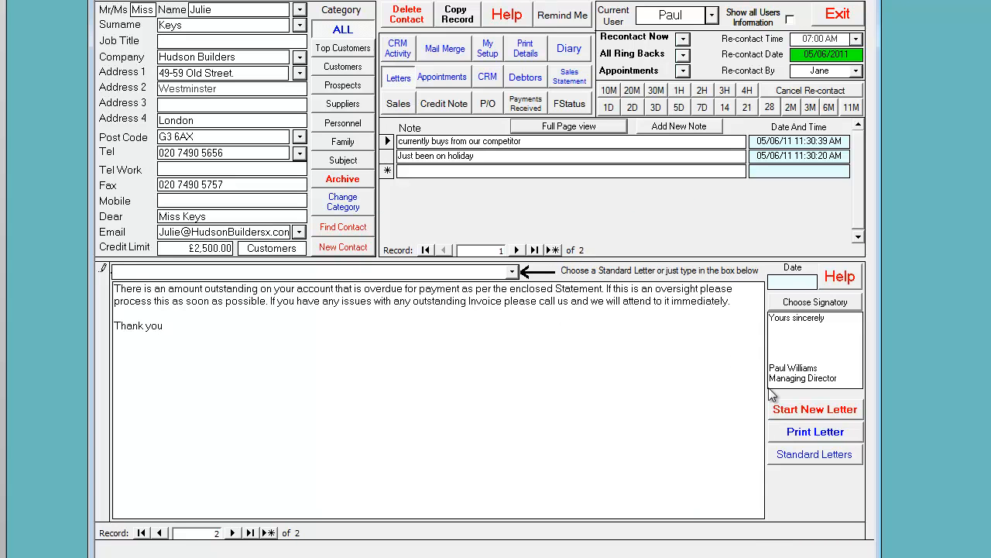
click(805, 431)
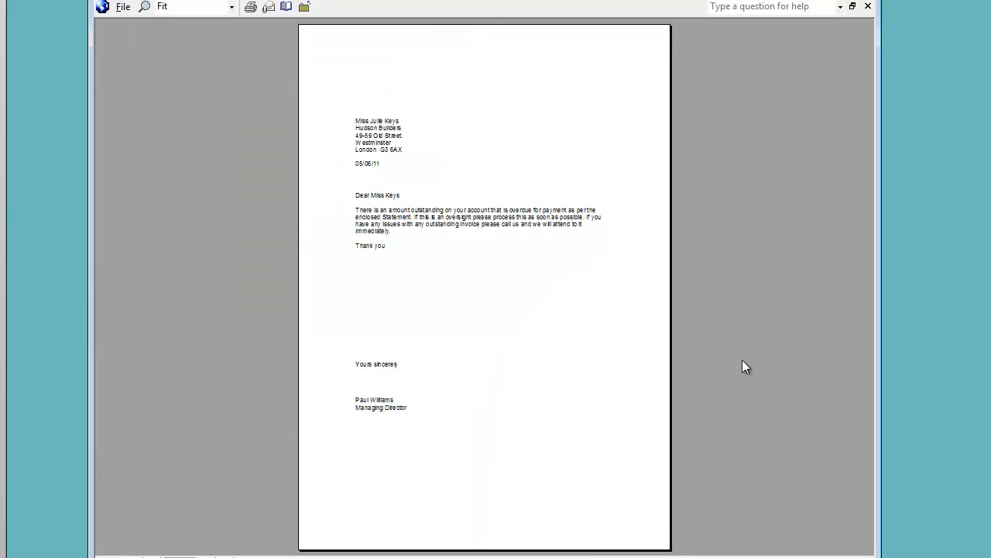
click(448, 147)
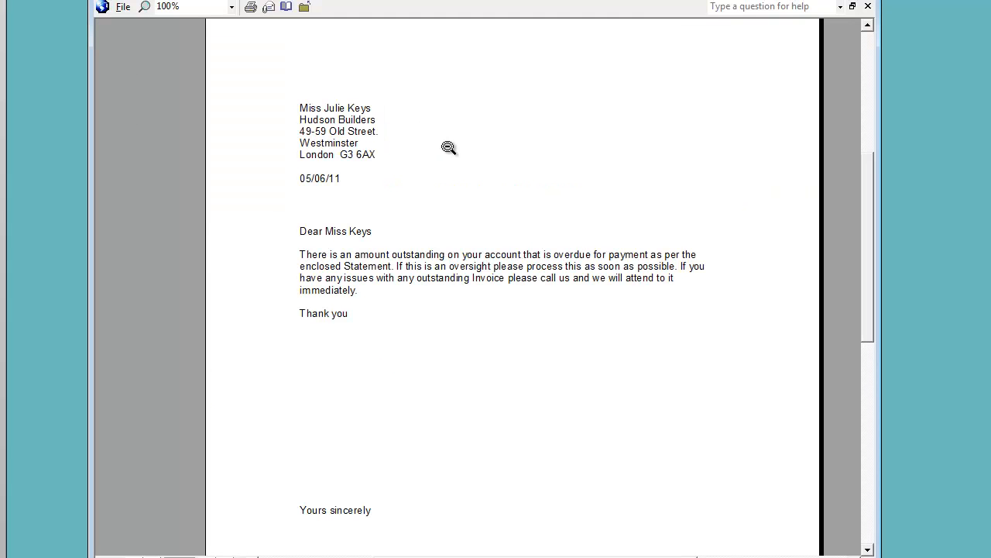
click(868, 7)
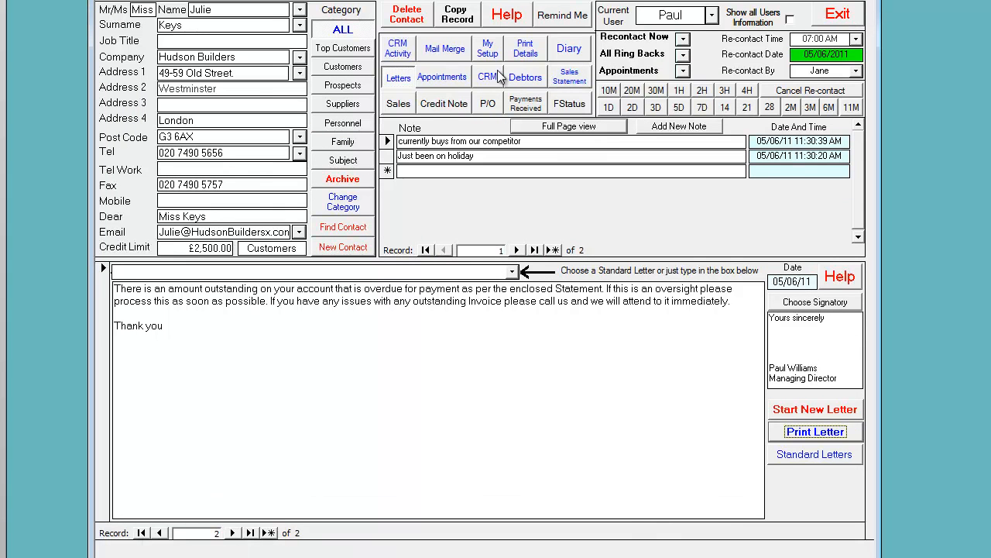
Turn off the use of pre-printed letterheads for letters in My Setup and check the reminder letter's print preview
click(488, 48)
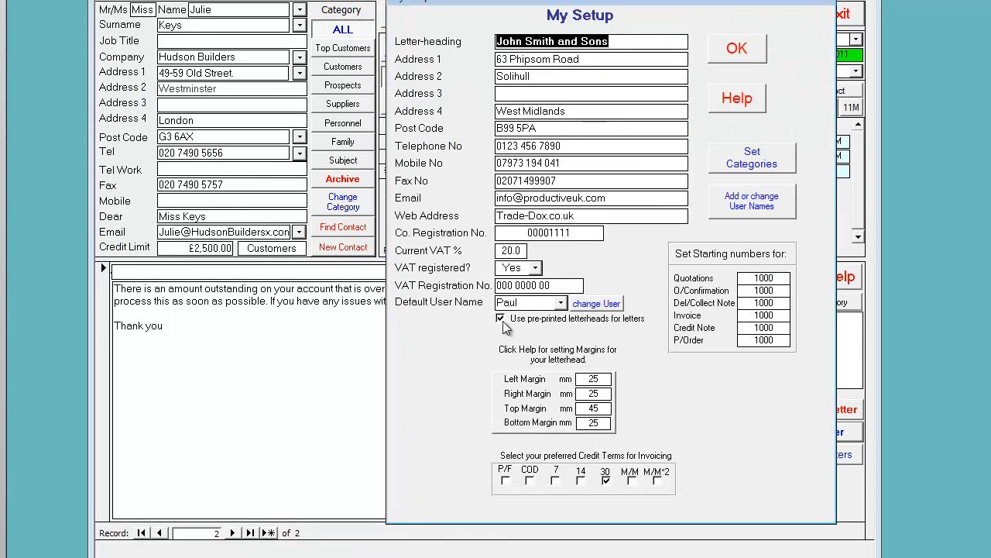
click(503, 322)
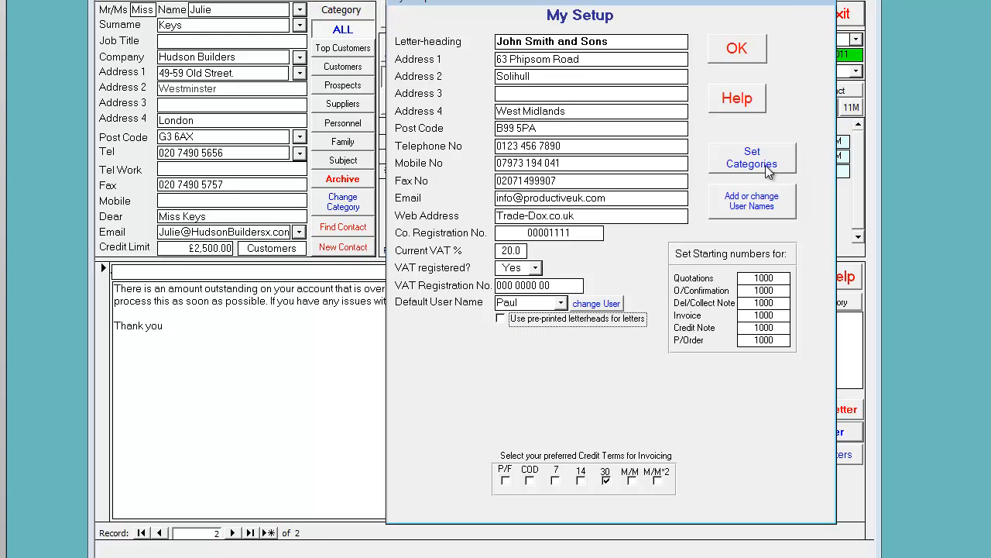
click(744, 59)
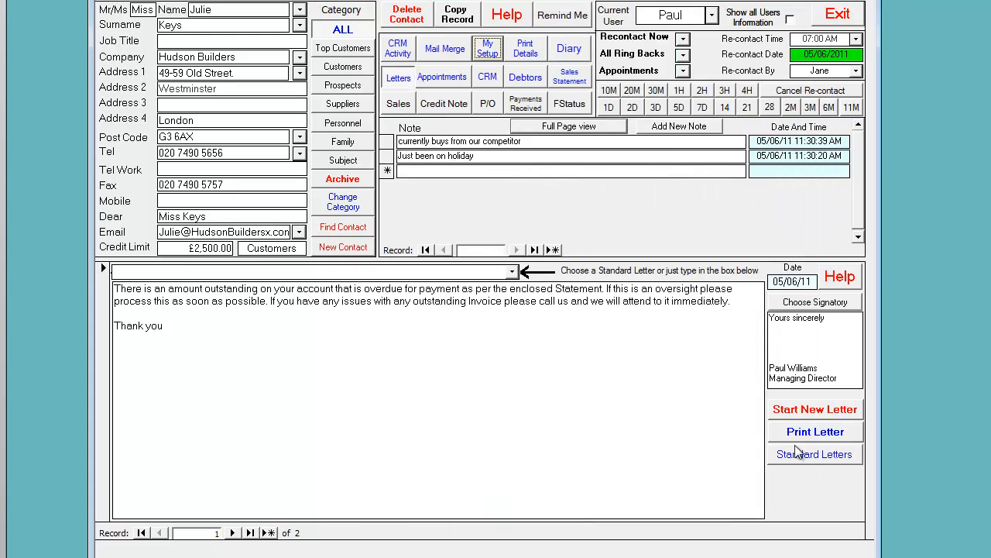
click(811, 431)
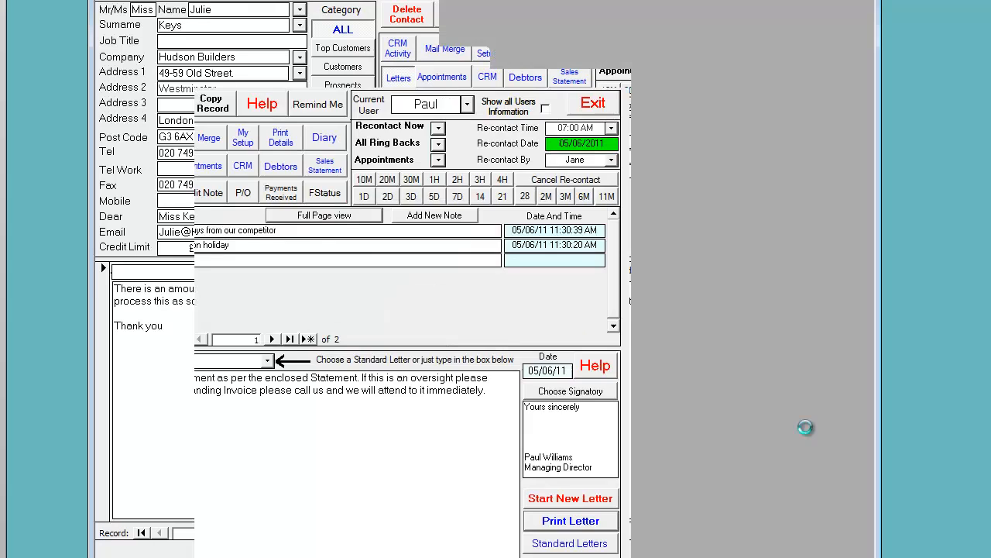
click(522, 56)
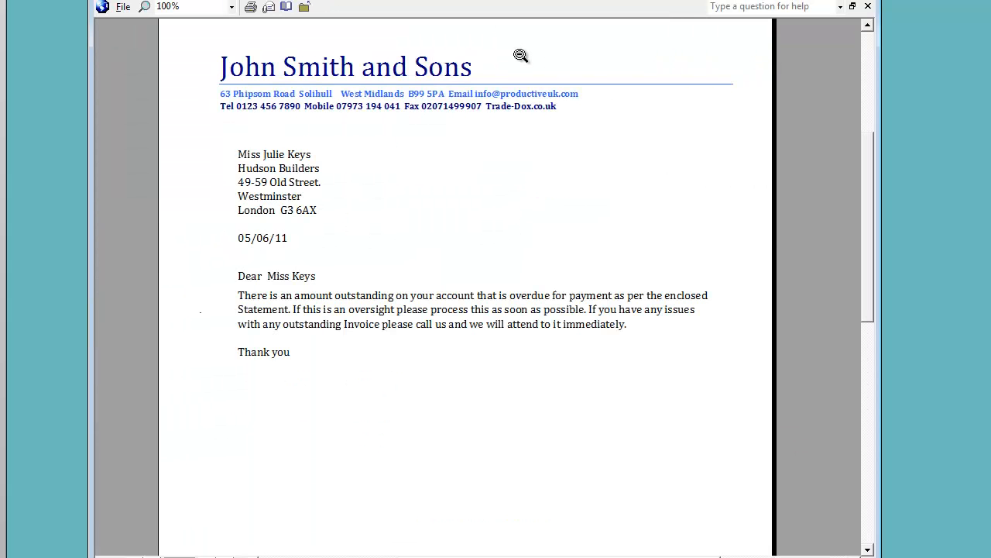
click(519, 71)
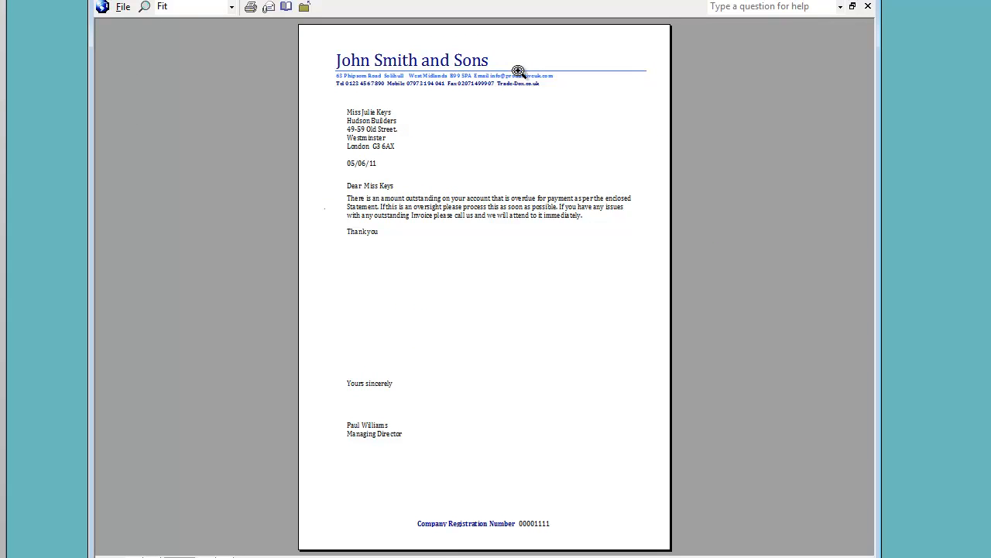
click(867, 6)
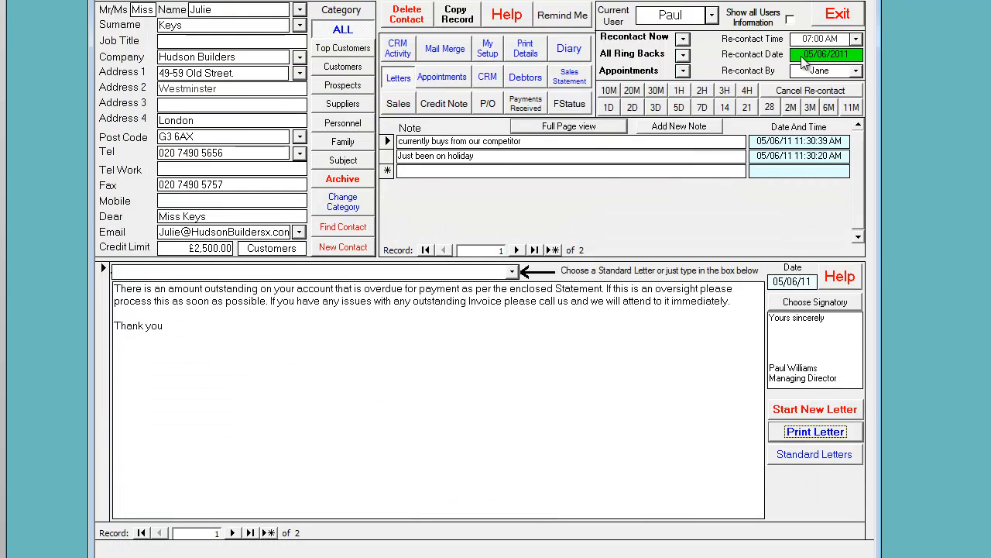
Look through the available standard letters and open the Standard Letters form on "New Brochure Letter"
click(512, 272)
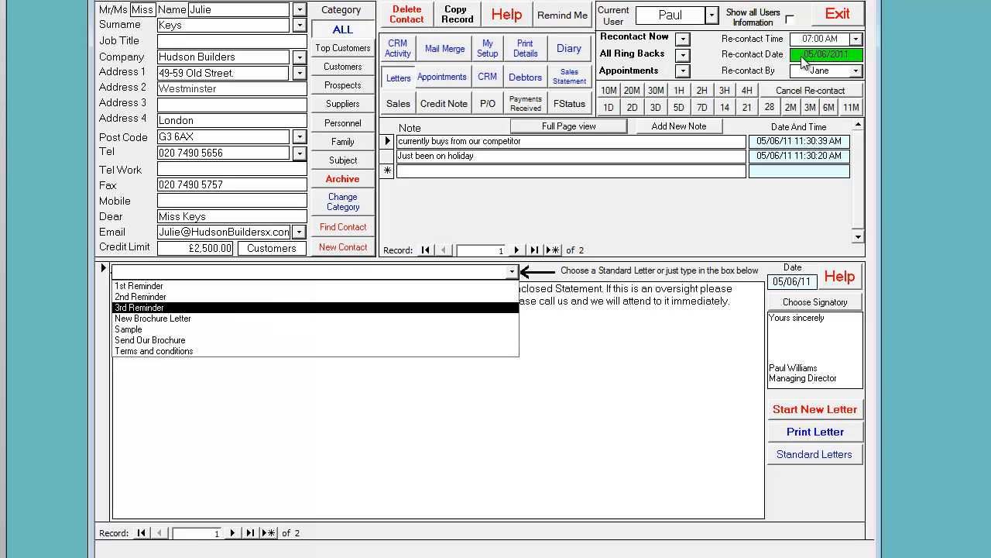
key(Return)
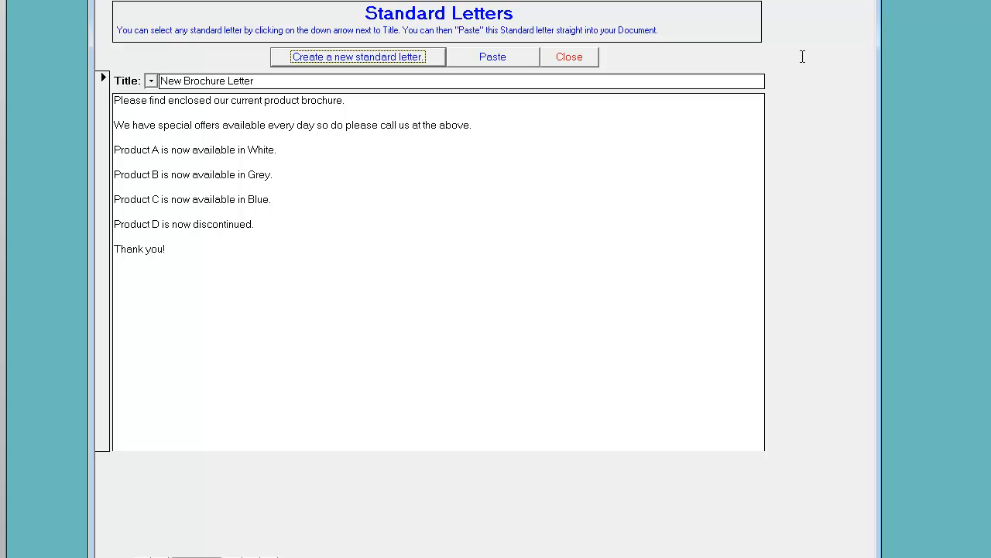
Start a new standard letter from the Standard Letters form and acknowledge the title notice
key(Return)
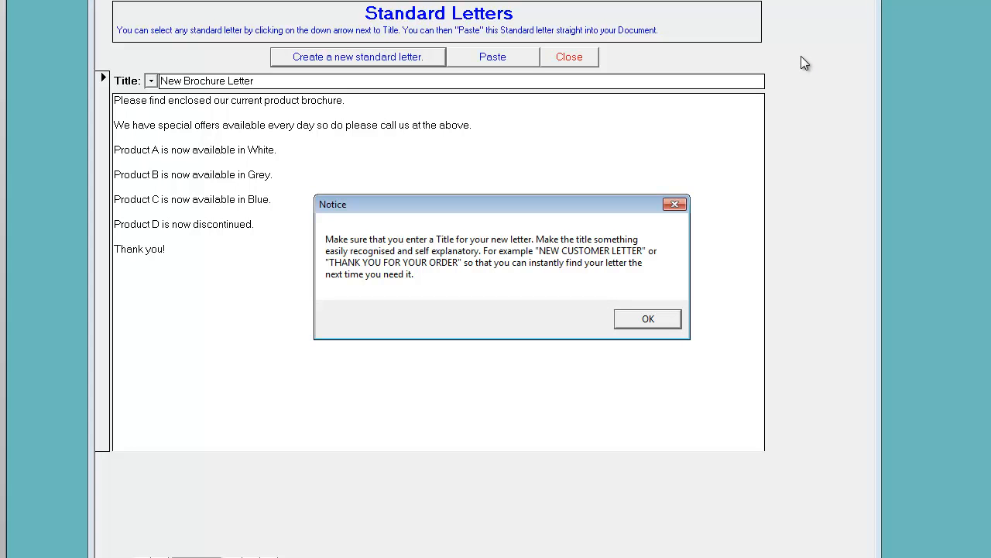
key(Return)
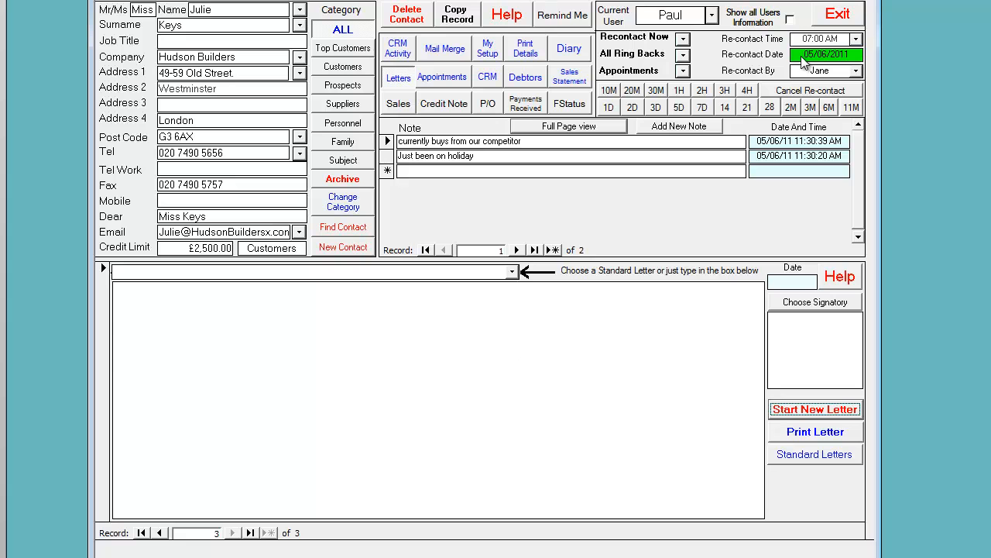
Fill the blank new letter with the standard overdue-payment letter beginning "Despite our previous request" and inspect its print preview up close
key(alt+Down)
key(Down)
key(Down)
key(Return)
key(Return)
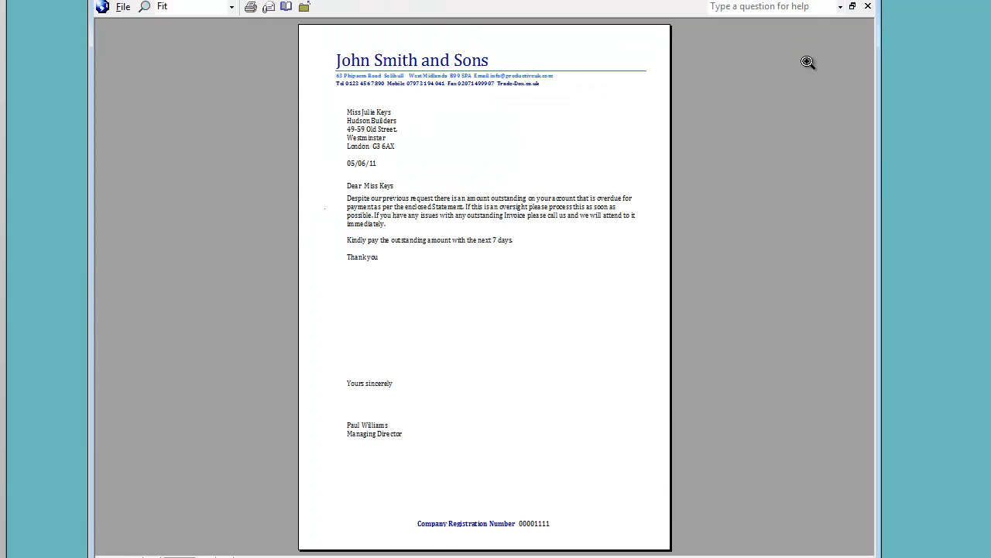
click(807, 62)
click(807, 61)
key(Escape)
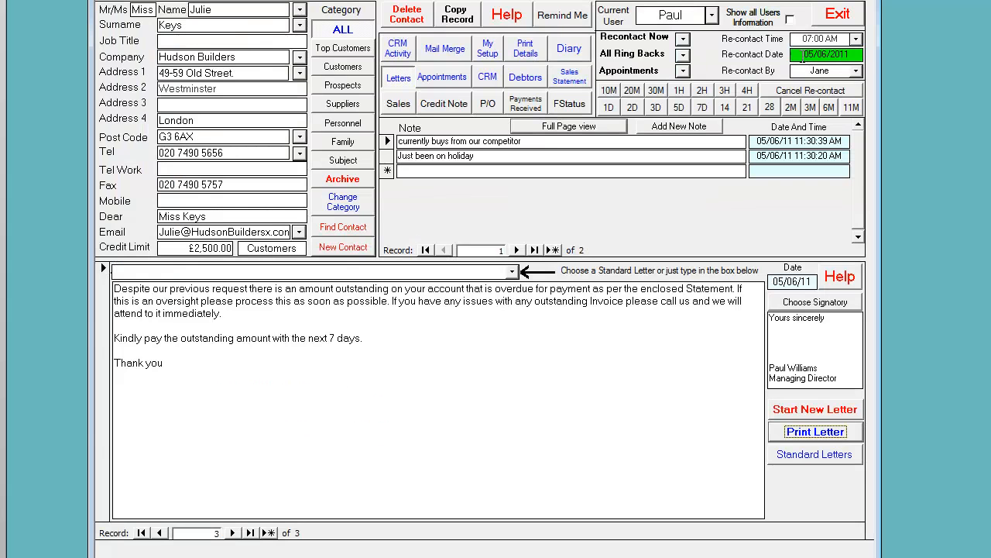
Browse the contact's saved letters back to the first one and return to the most recent reminder letter
scroll(806, 64, up, 1)
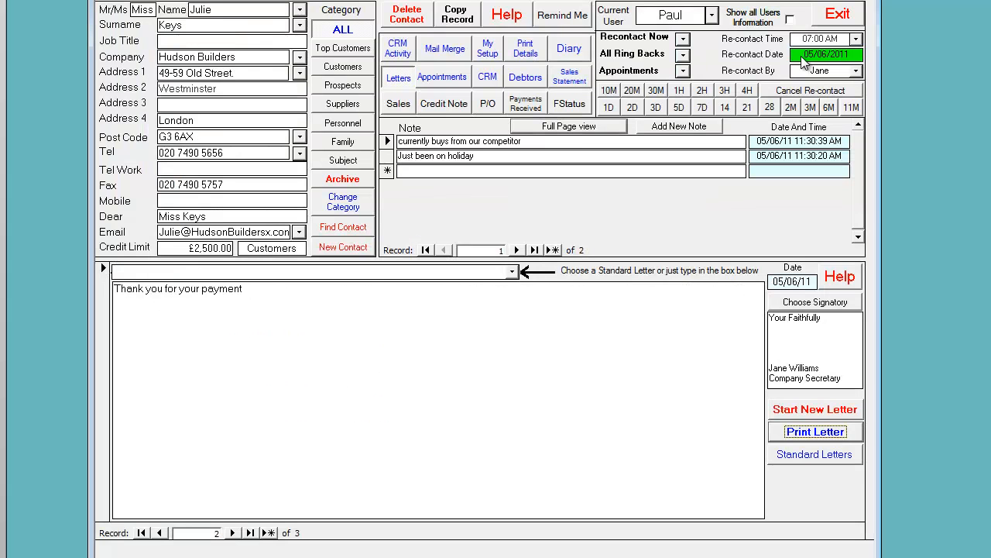
scroll(805, 64, up, 1)
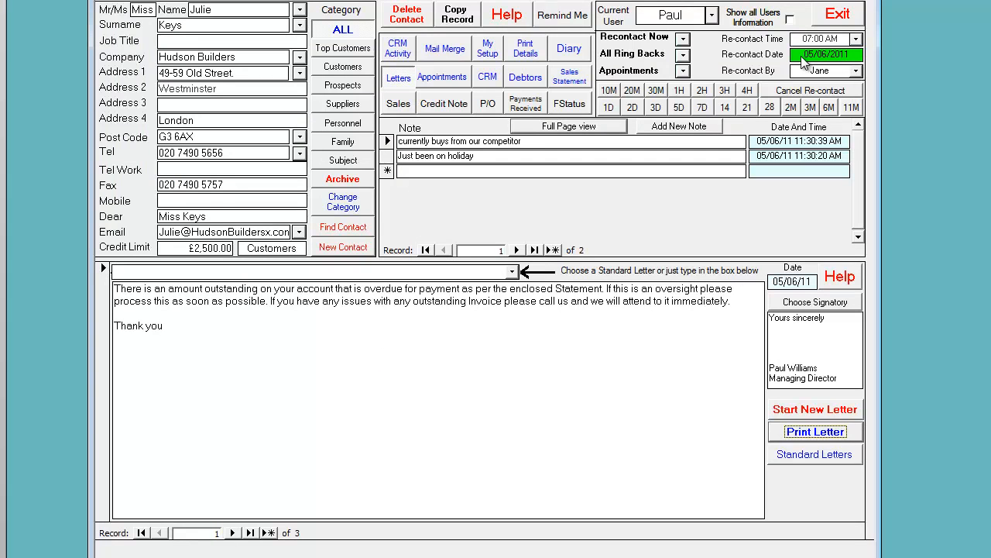
scroll(805, 64, down, 1)
scroll(806, 64, down, 1)
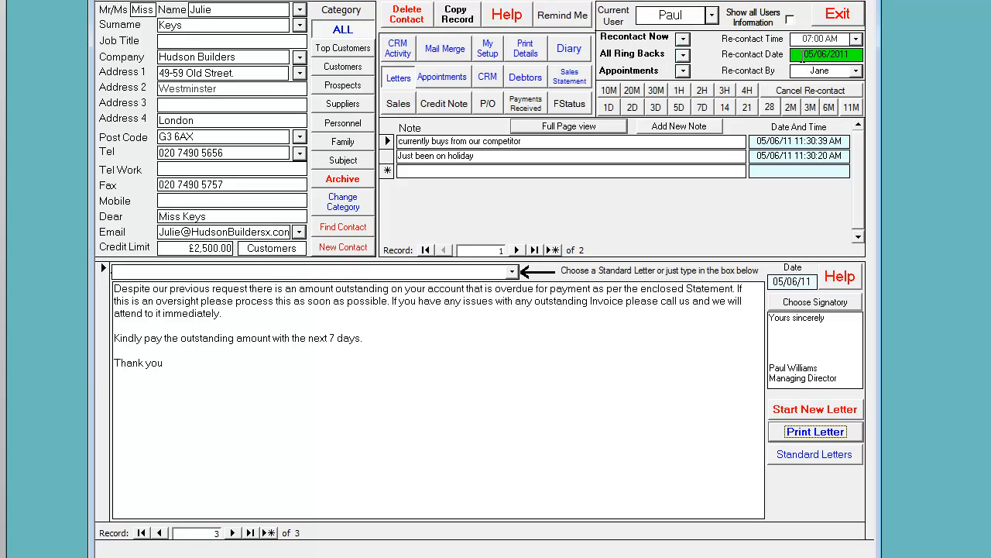